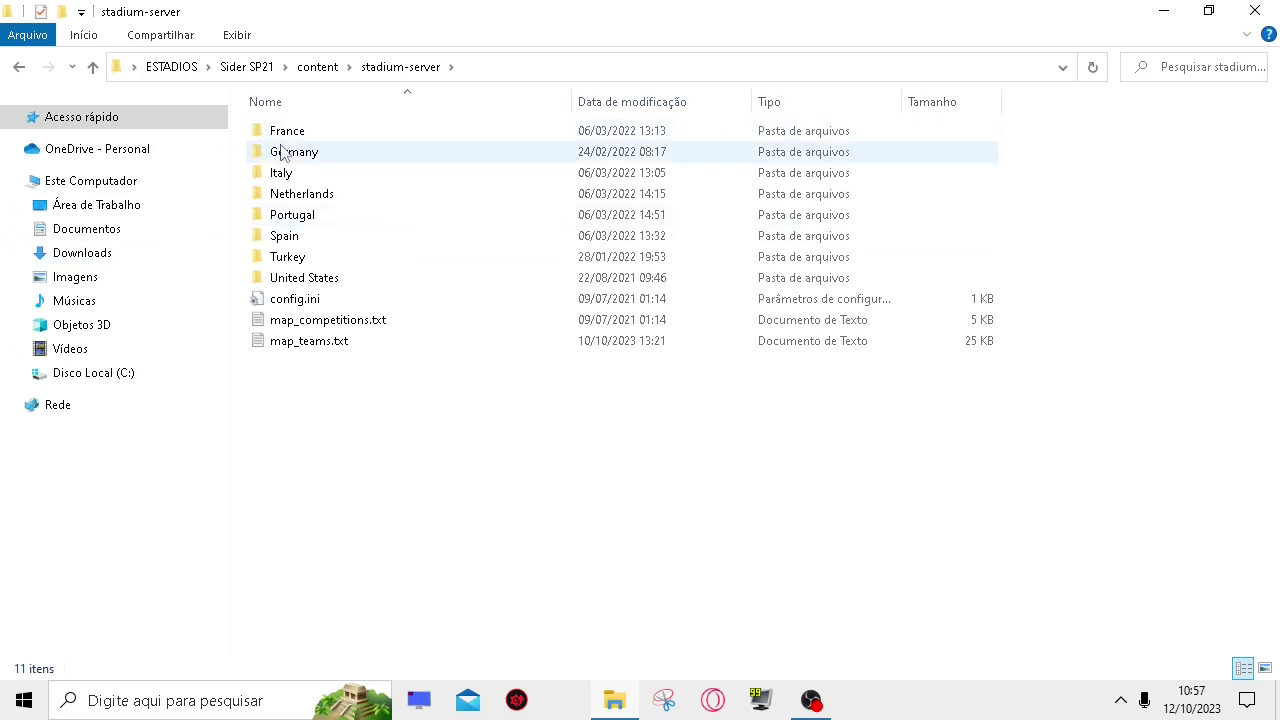
Step: Examine the club folders inside the France folder of stadium-server and return to stadium-server
click(290, 136)
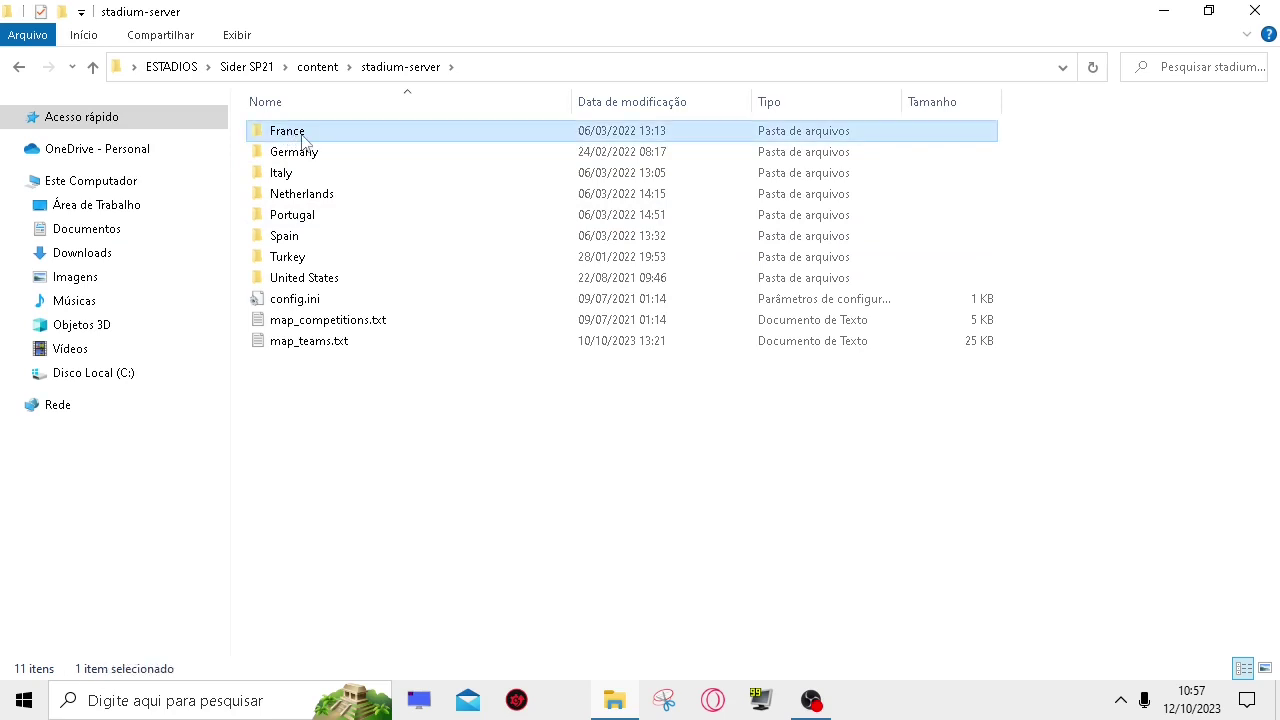
double_click(302, 138)
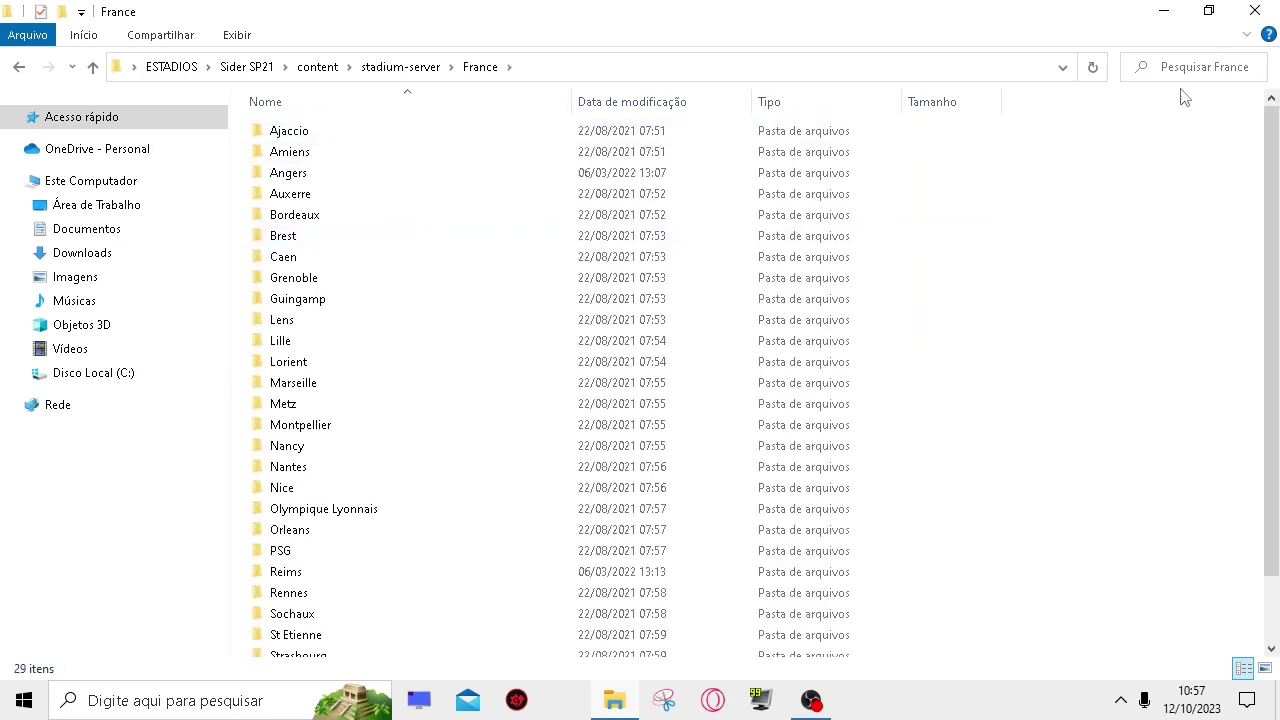
drag(1074, 147, 1000, 140)
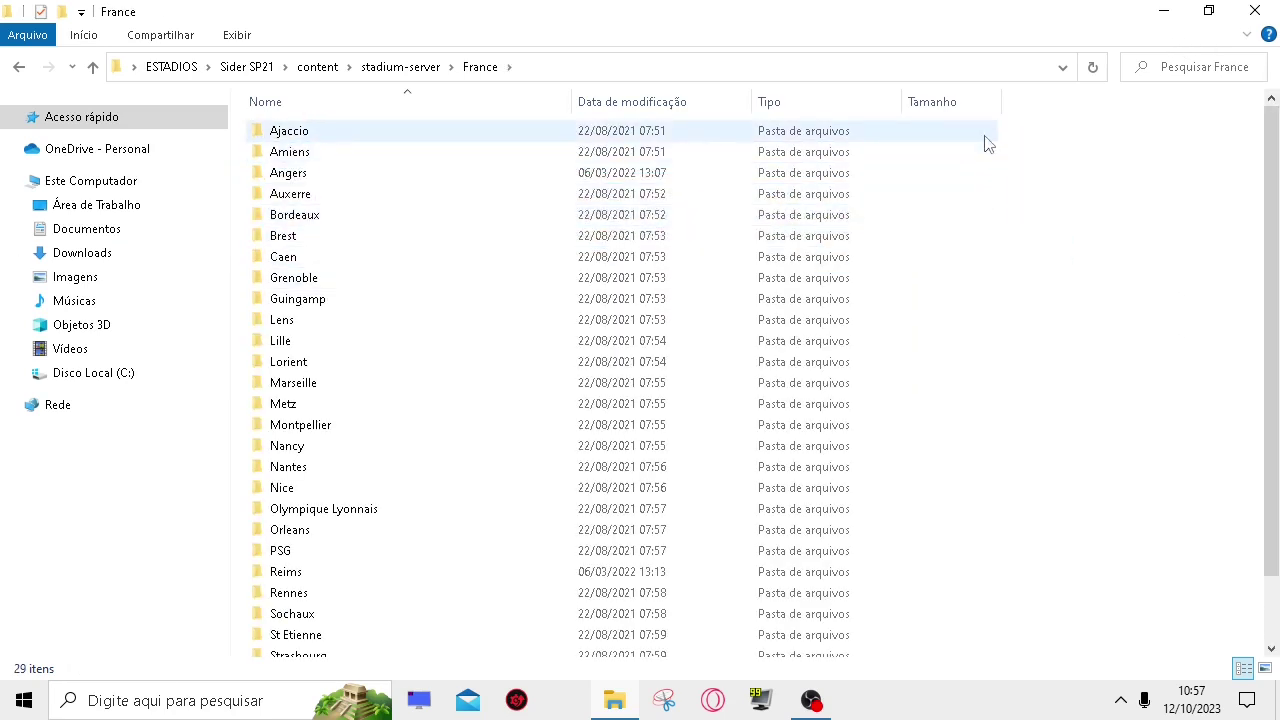
drag(1133, 135, 236, 660)
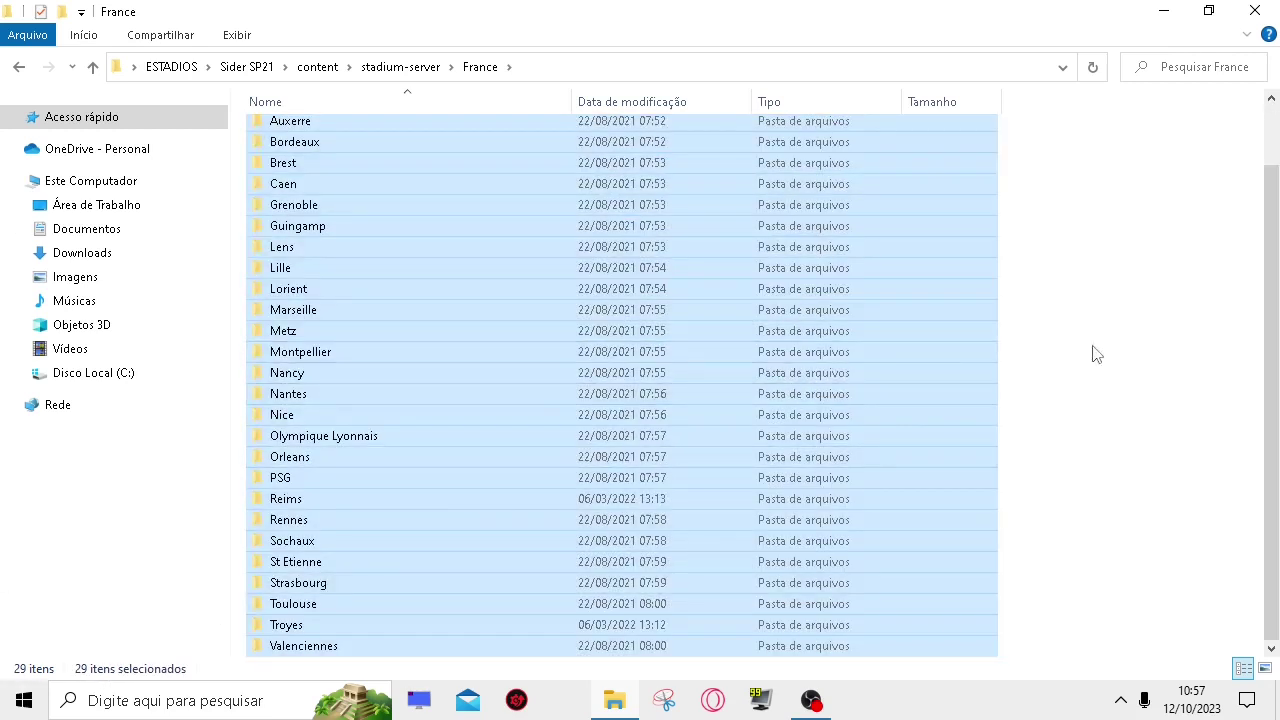
click(1146, 198)
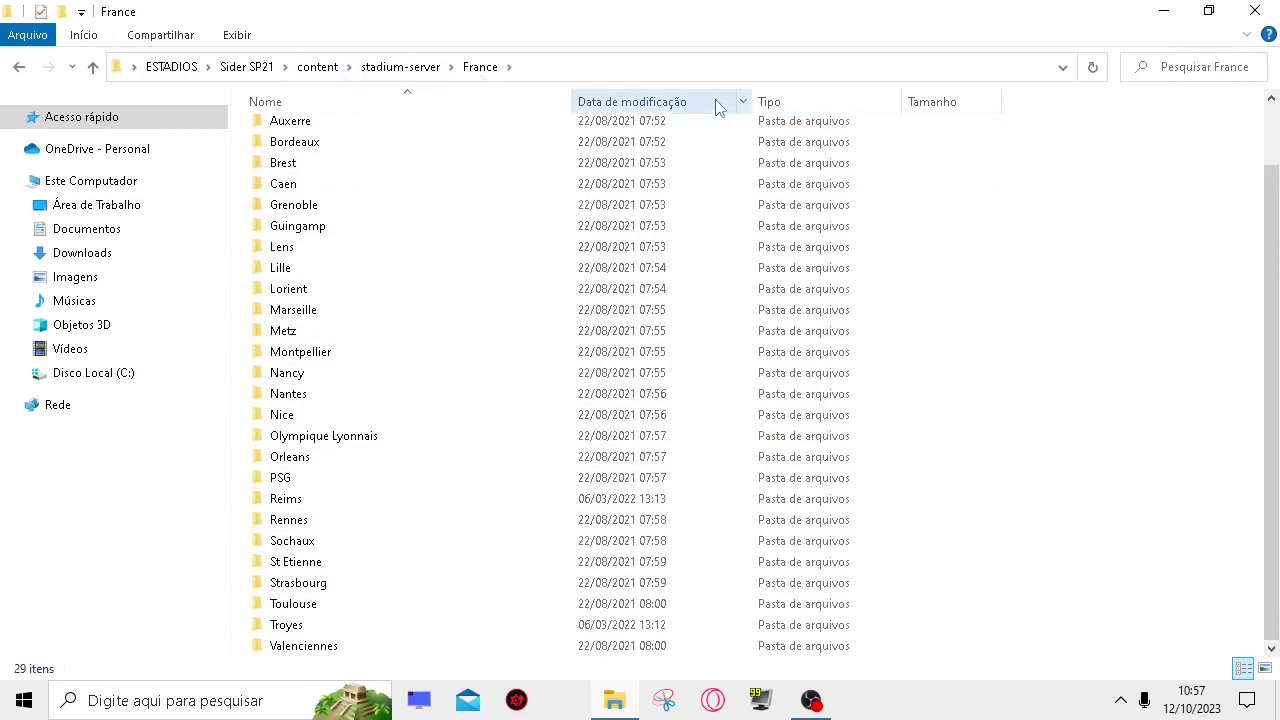
click(22, 70)
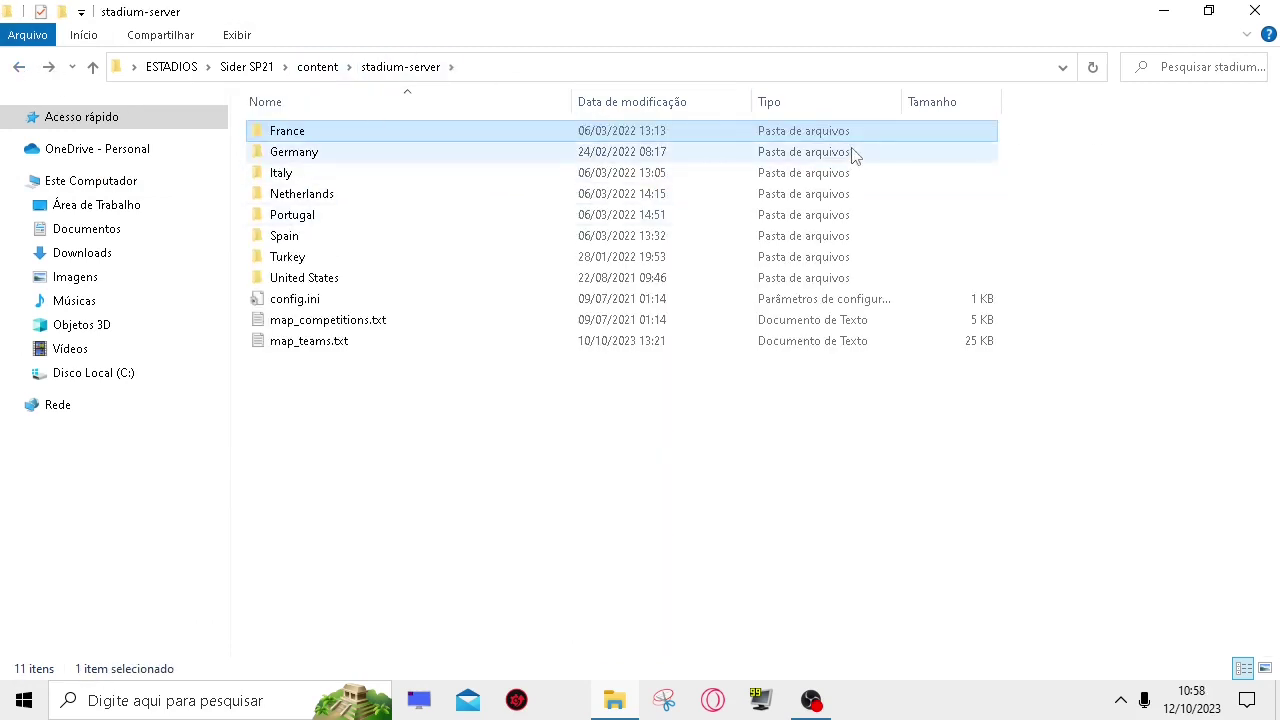
Step: Cut the France folder from stadium-server and minimize the window to reveal the desktop
right_click(303, 137)
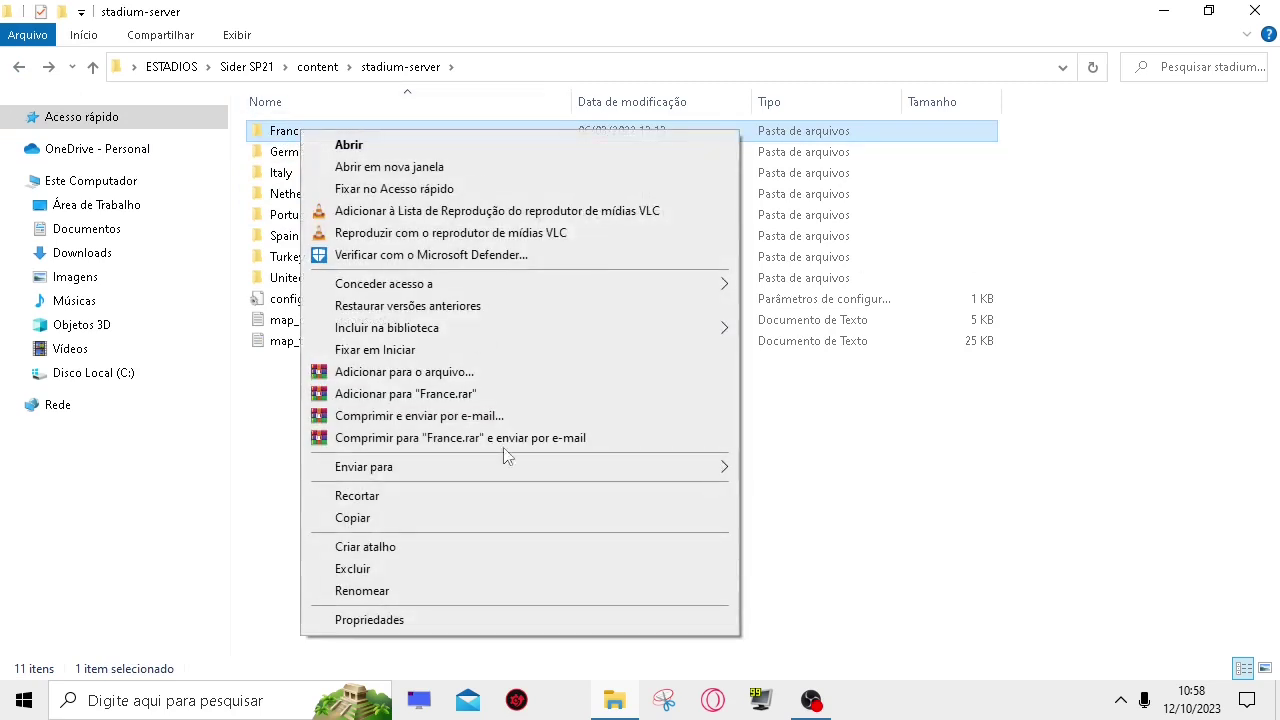
click(373, 502)
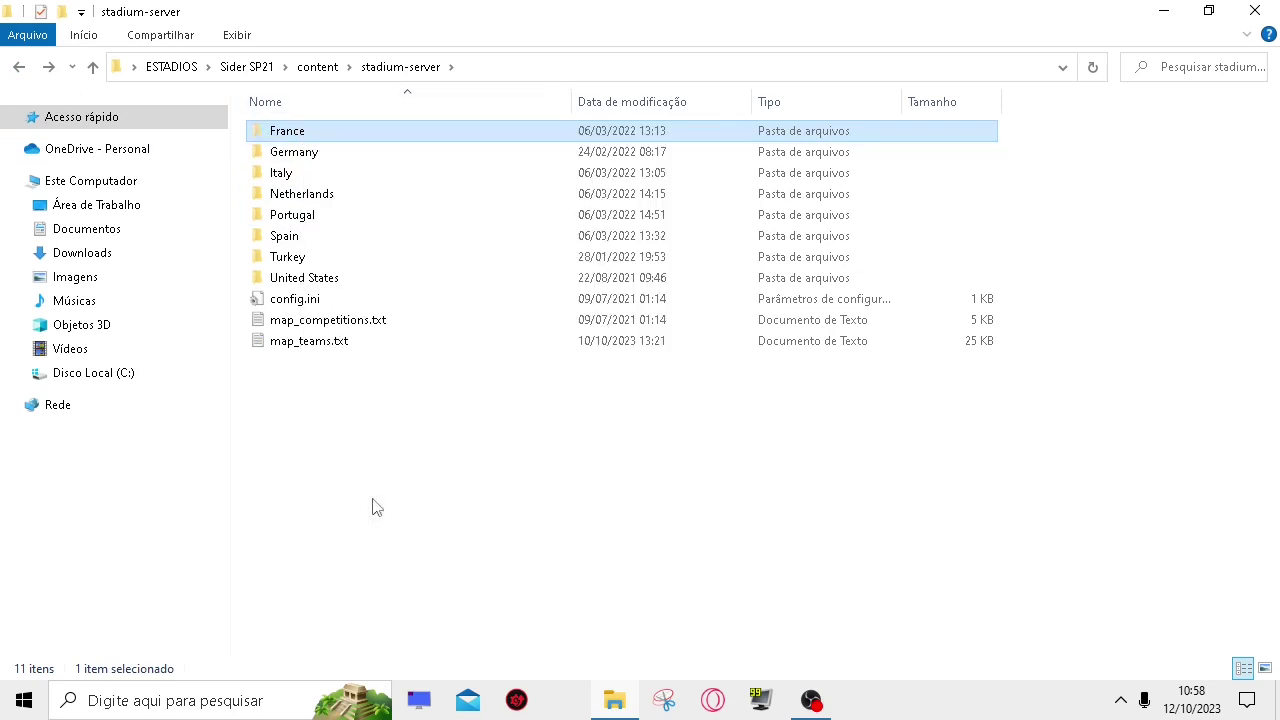
click(1165, 10)
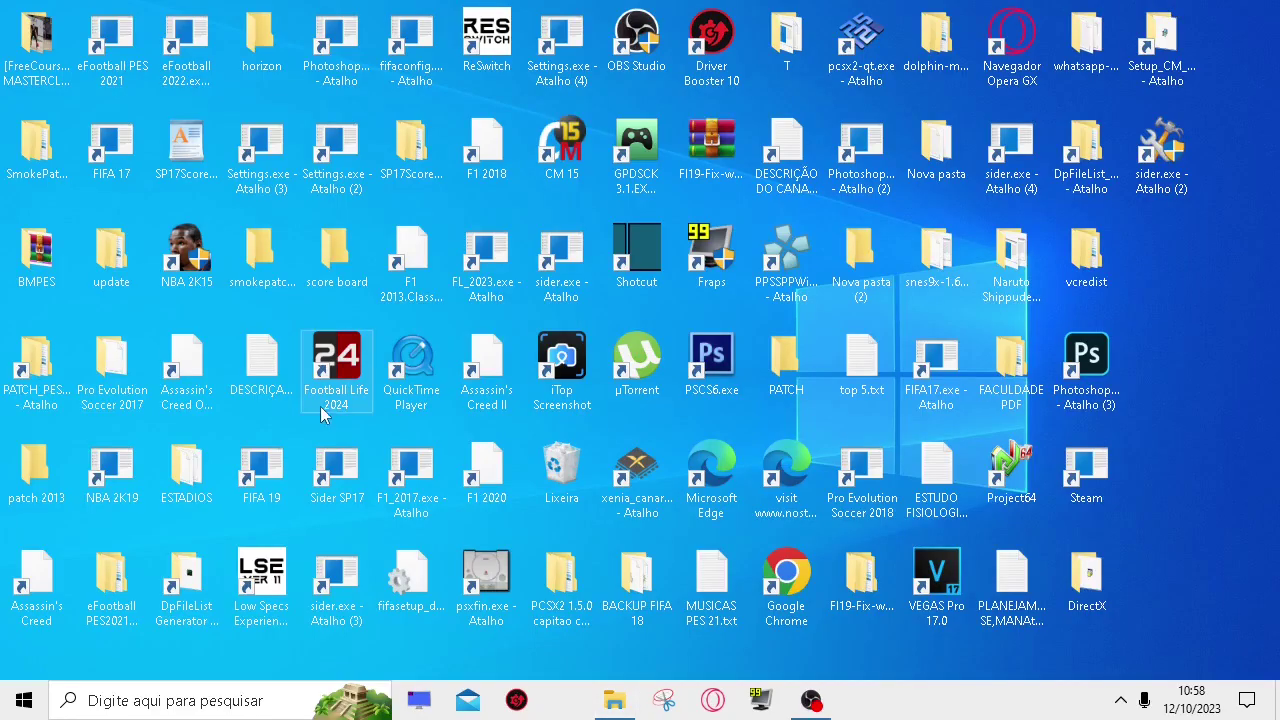
Step: Open the Football Life 2024 shortcut's file location and go to SiderAddons\content\stadiums
right_click(350, 368)
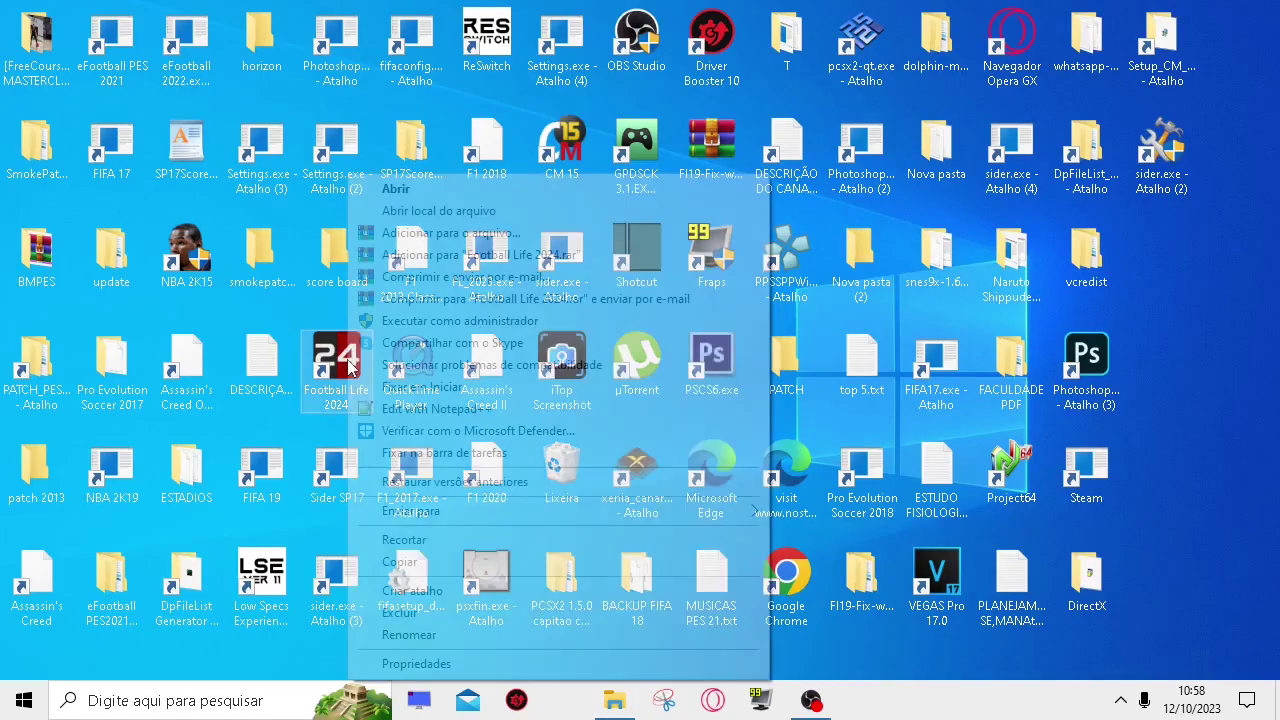
click(444, 212)
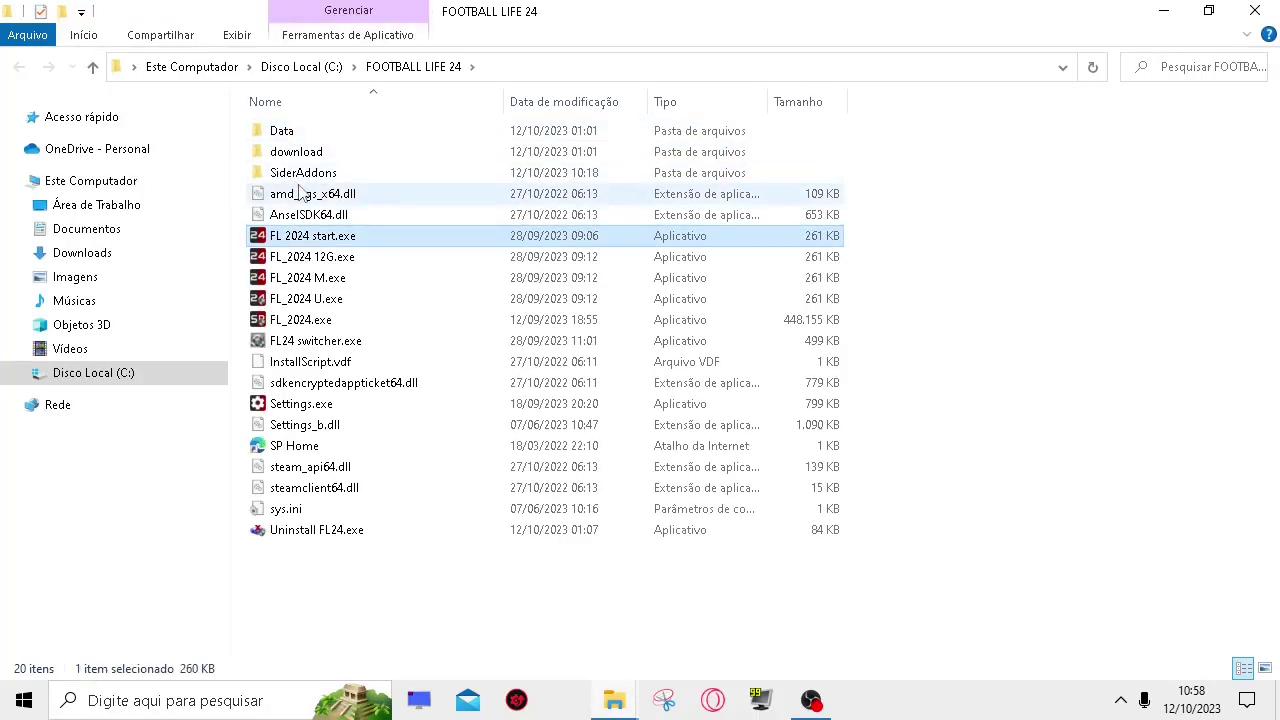
double_click(302, 173)
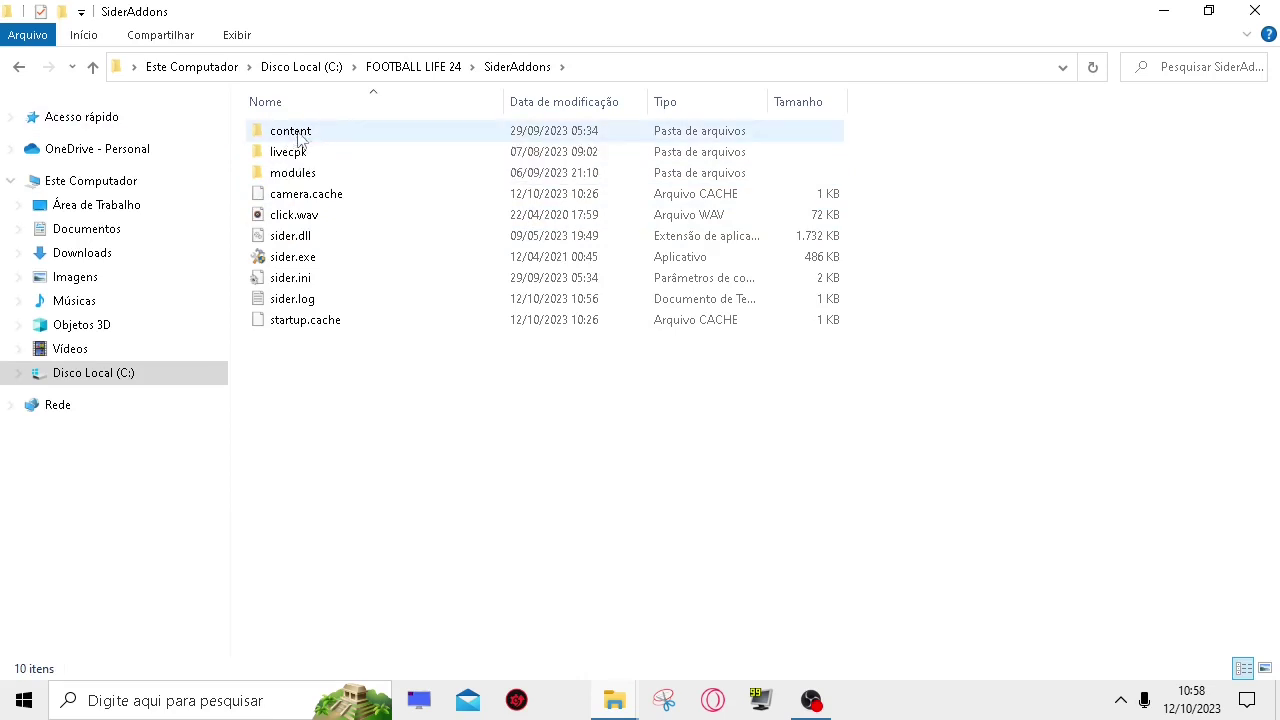
click(298, 135)
double_click(298, 135)
double_click(290, 322)
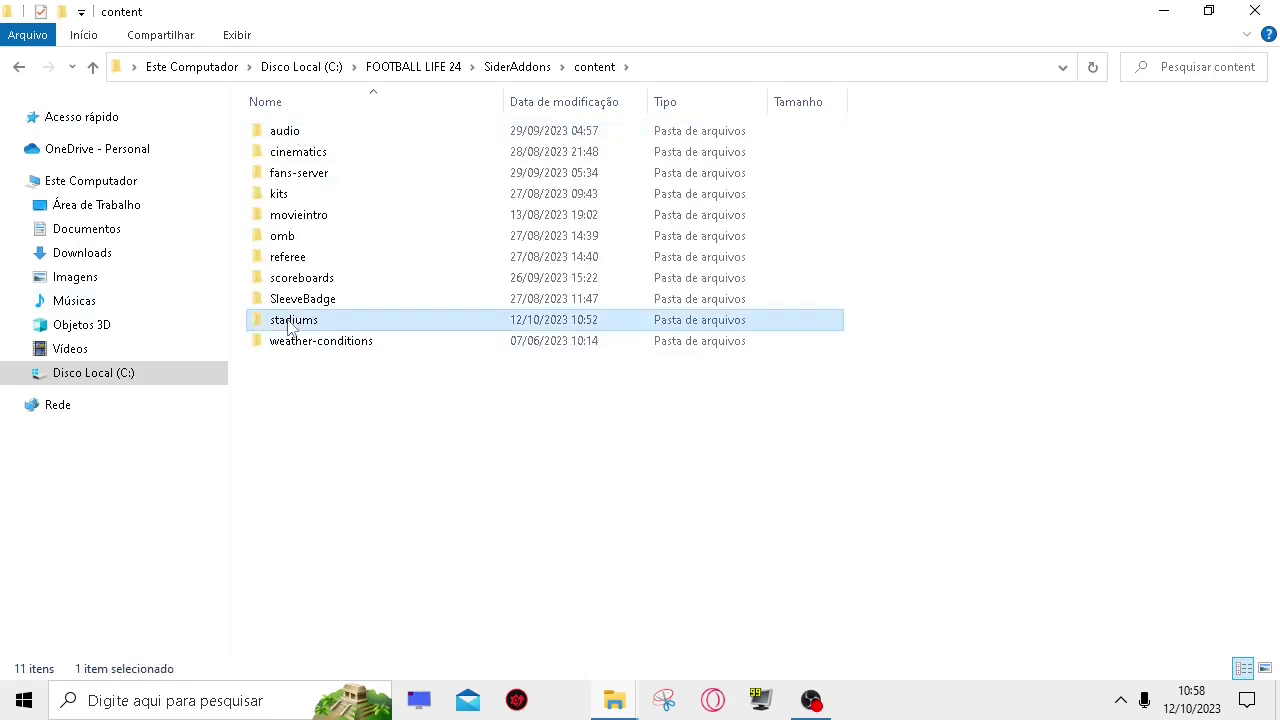
Step: Paste the cut France folder into the game's stadiums folder
right_click(999, 235)
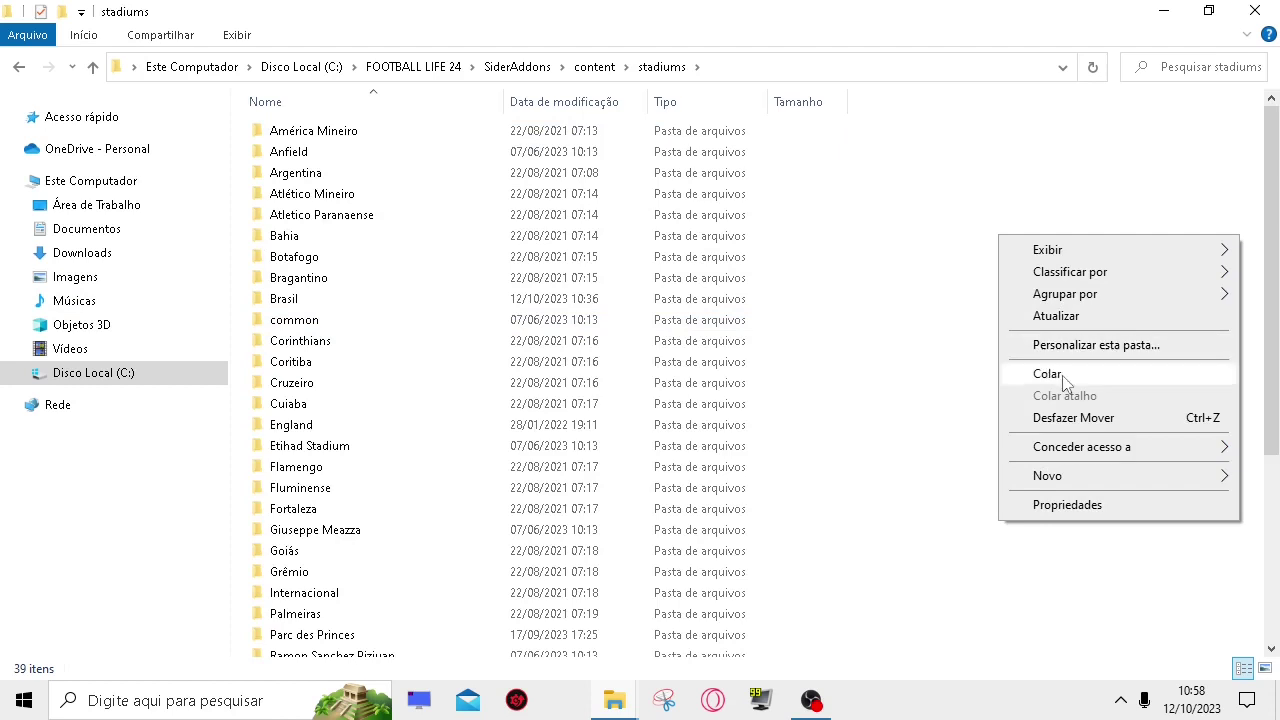
click(1025, 371)
scroll(1200, 329, down, 5)
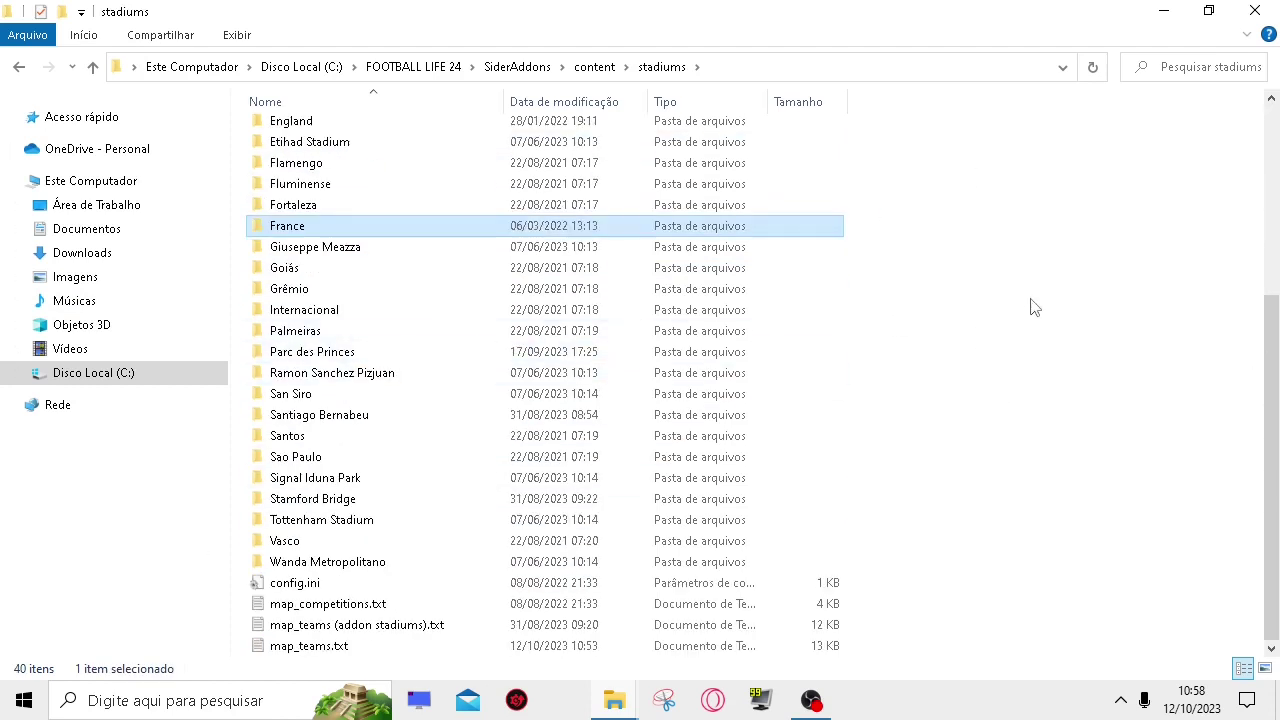
Step: Switch back to the stadium-server folder and open its map_teams.txt in a maximized window
mouse_move(614, 700)
click(490, 608)
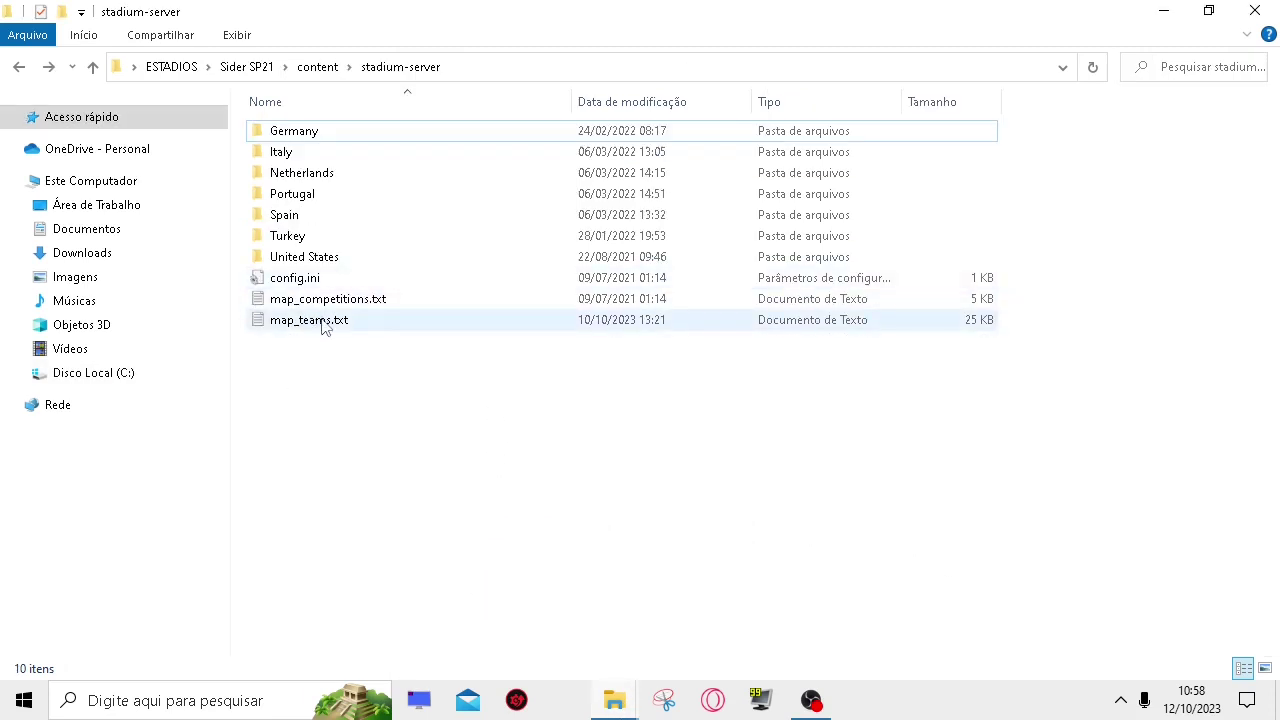
double_click(316, 325)
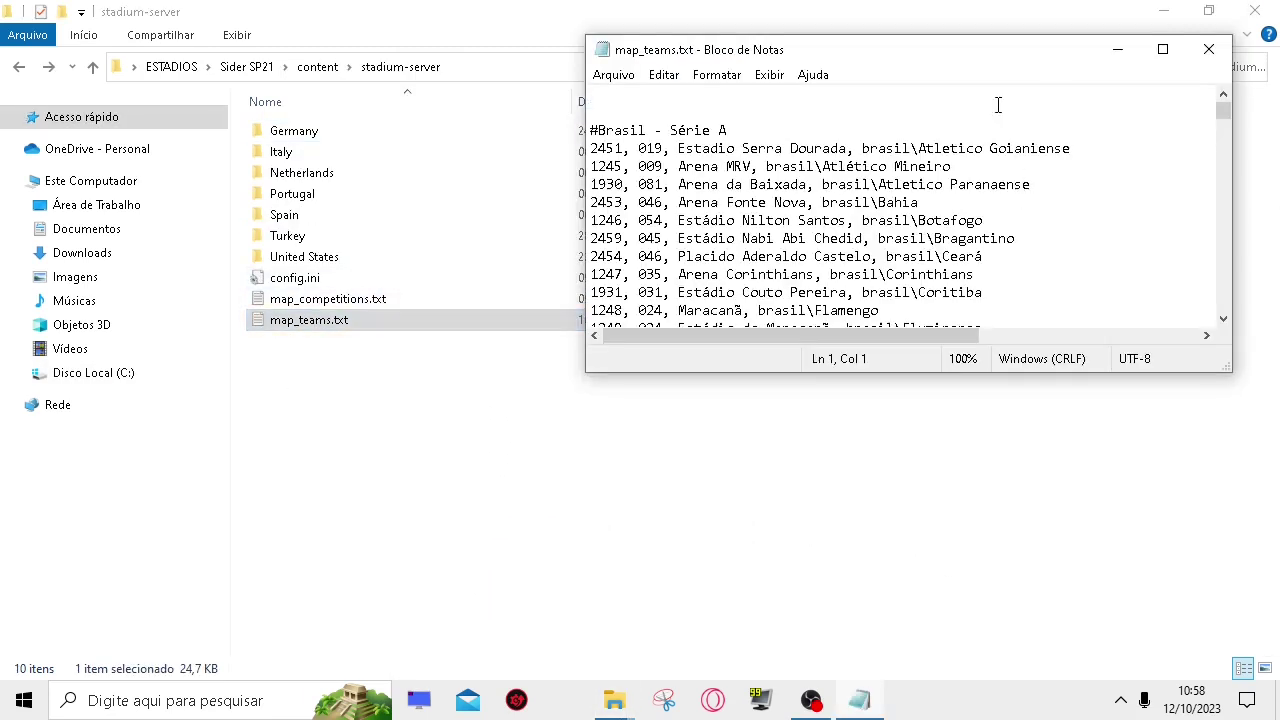
click(1163, 49)
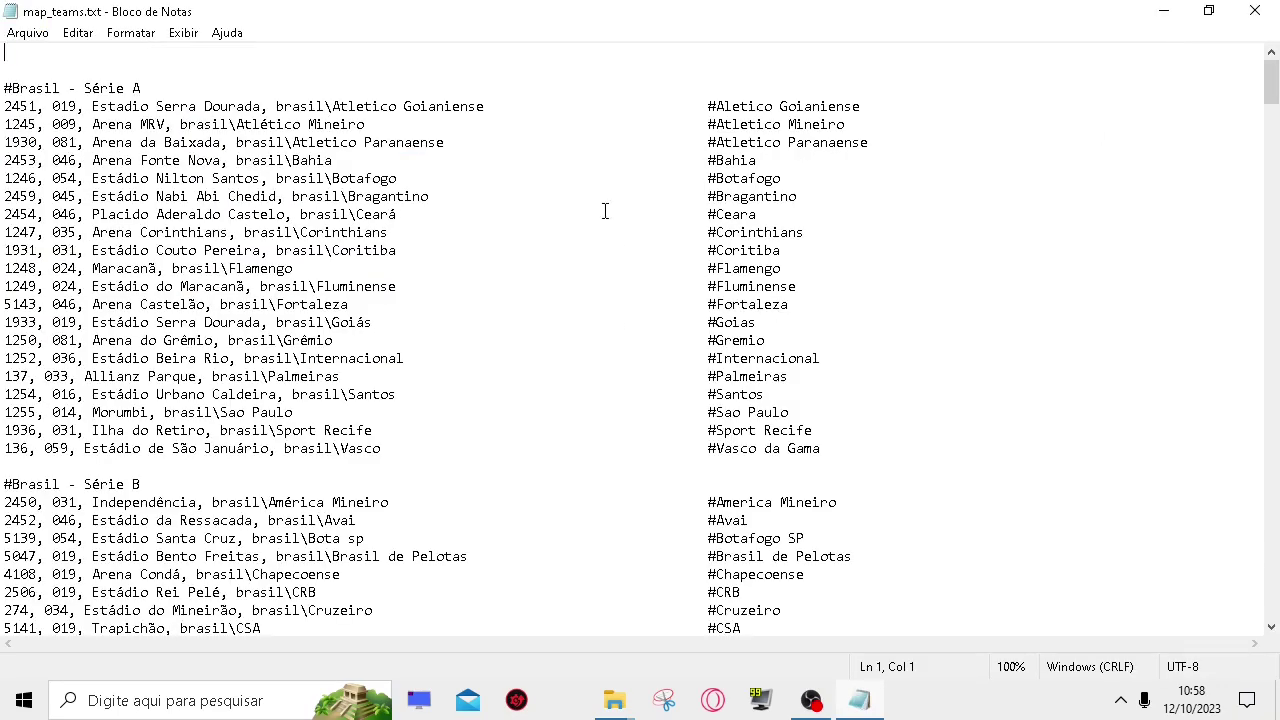
Step: Copy the entire "France - Ligue 1 Conforama" and "France - Ligue 2" sections, headings included, from map_teams.txt
scroll(478, 212, down, 6)
drag(1272, 112, 1272, 244)
scroll(720, 226, up, 7)
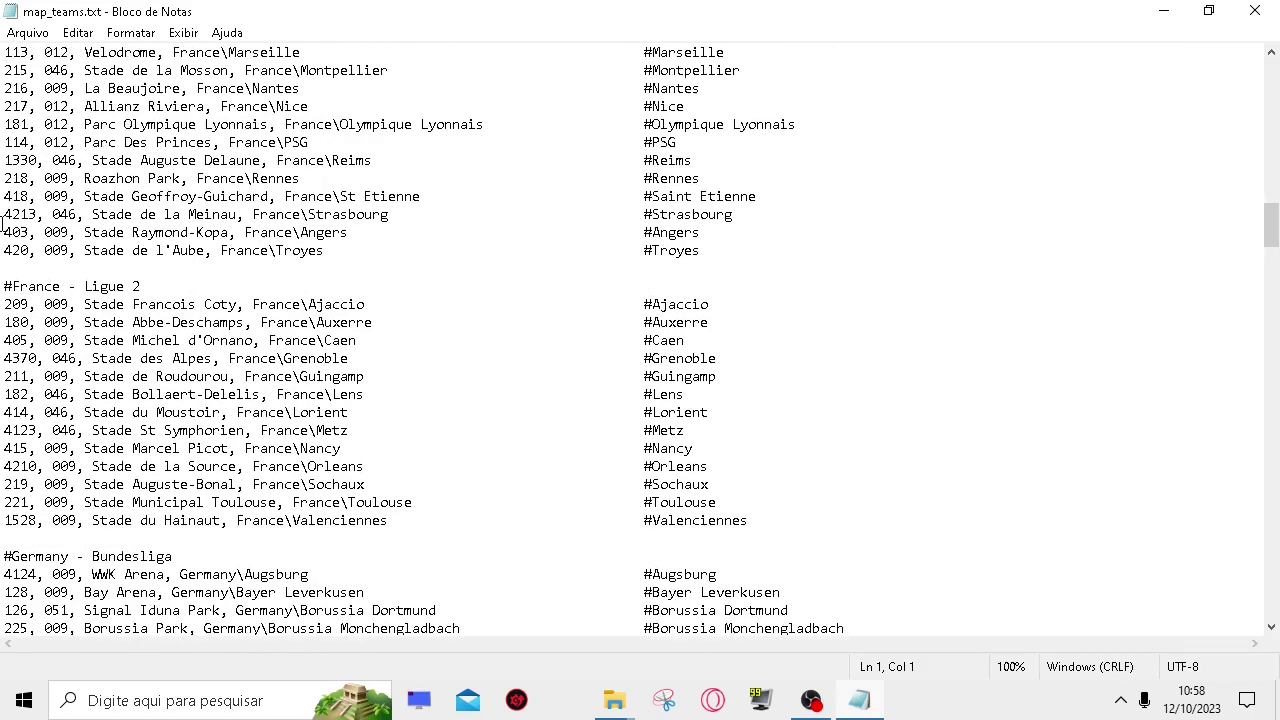
scroll(30, 224, up, 4)
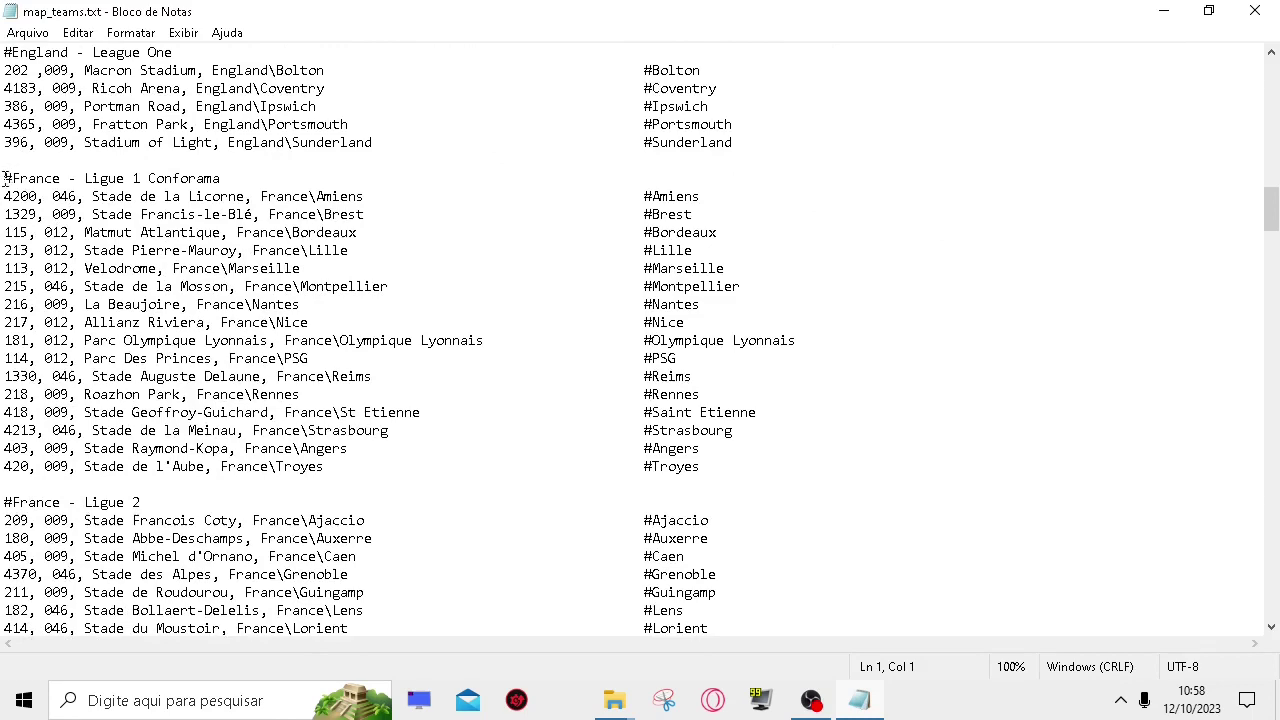
drag(5, 178, 883, 358)
key(ctrl+c)
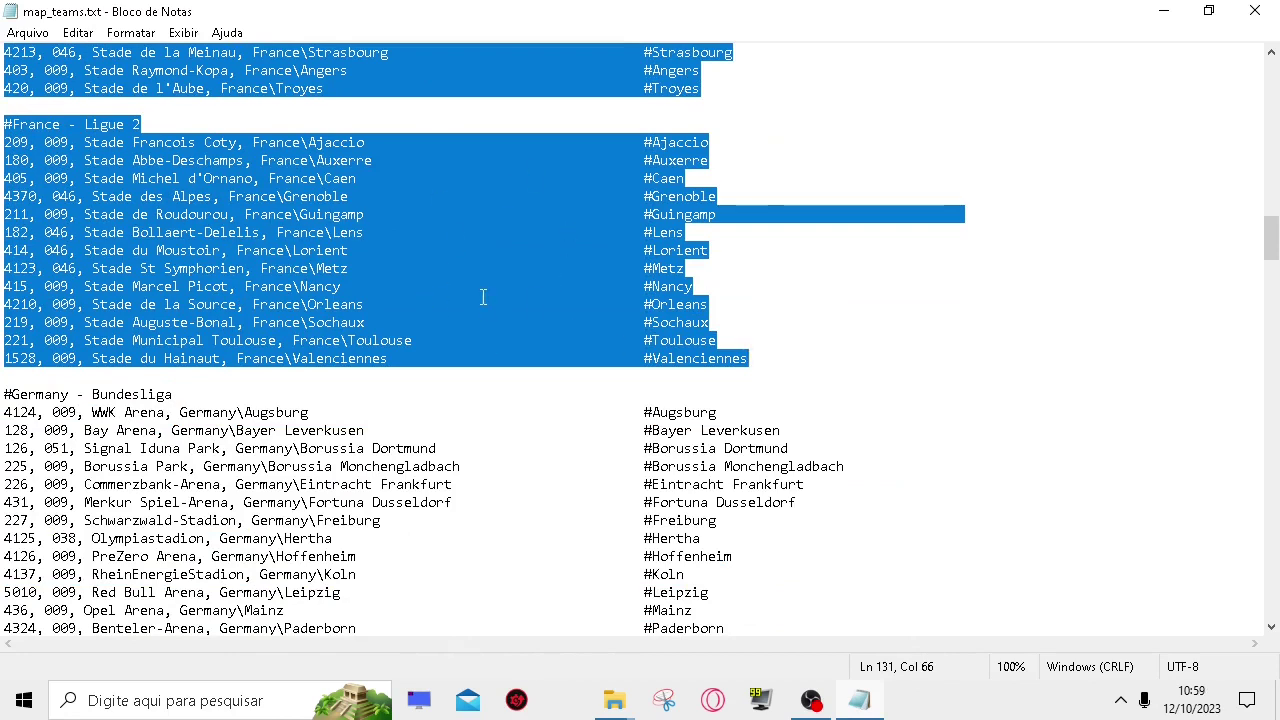
Step: Minimize the source text file and open map_teams.txt from the game's stadiums folder in a maximized window
click(1163, 11)
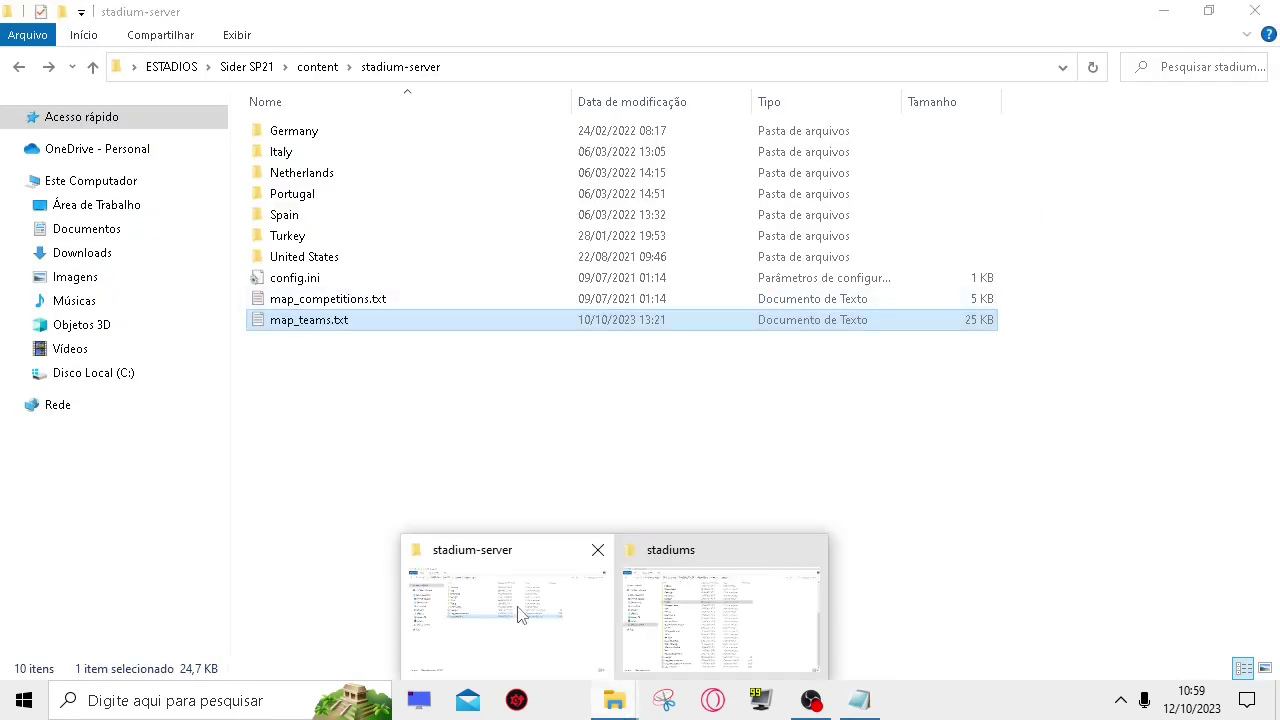
mouse_move(614, 700)
click(808, 598)
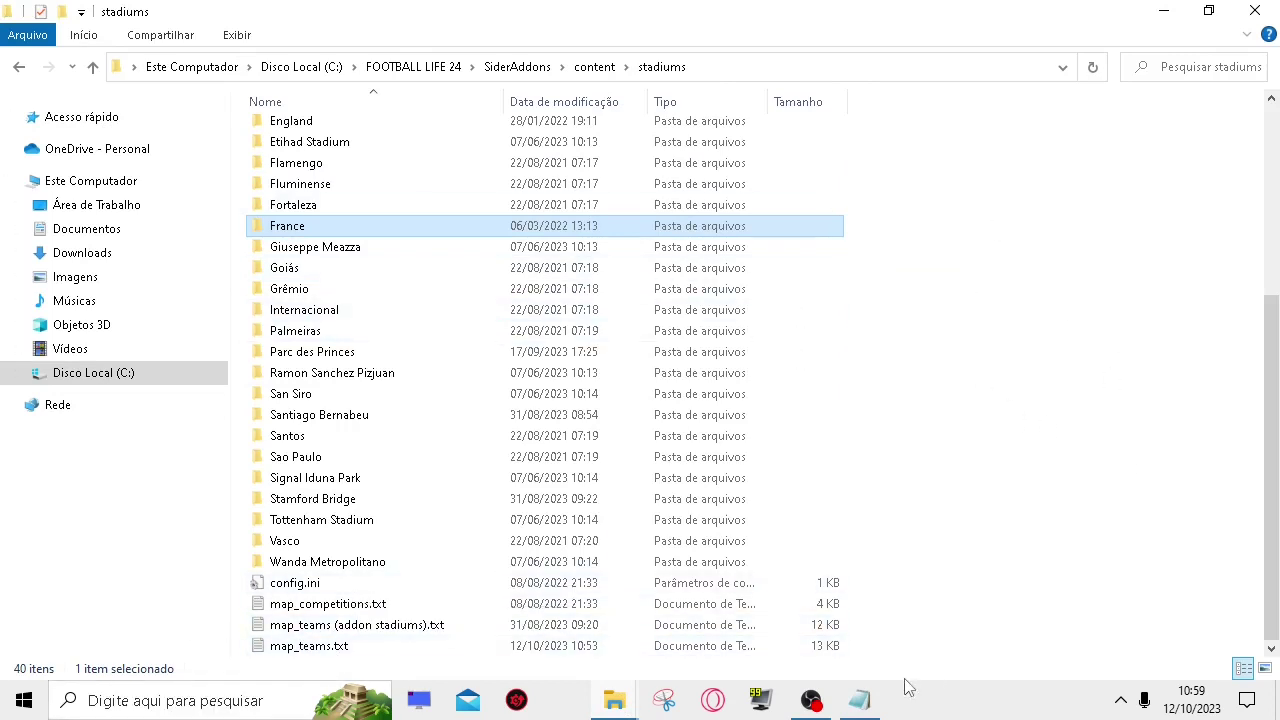
click(305, 646)
double_click(305, 646)
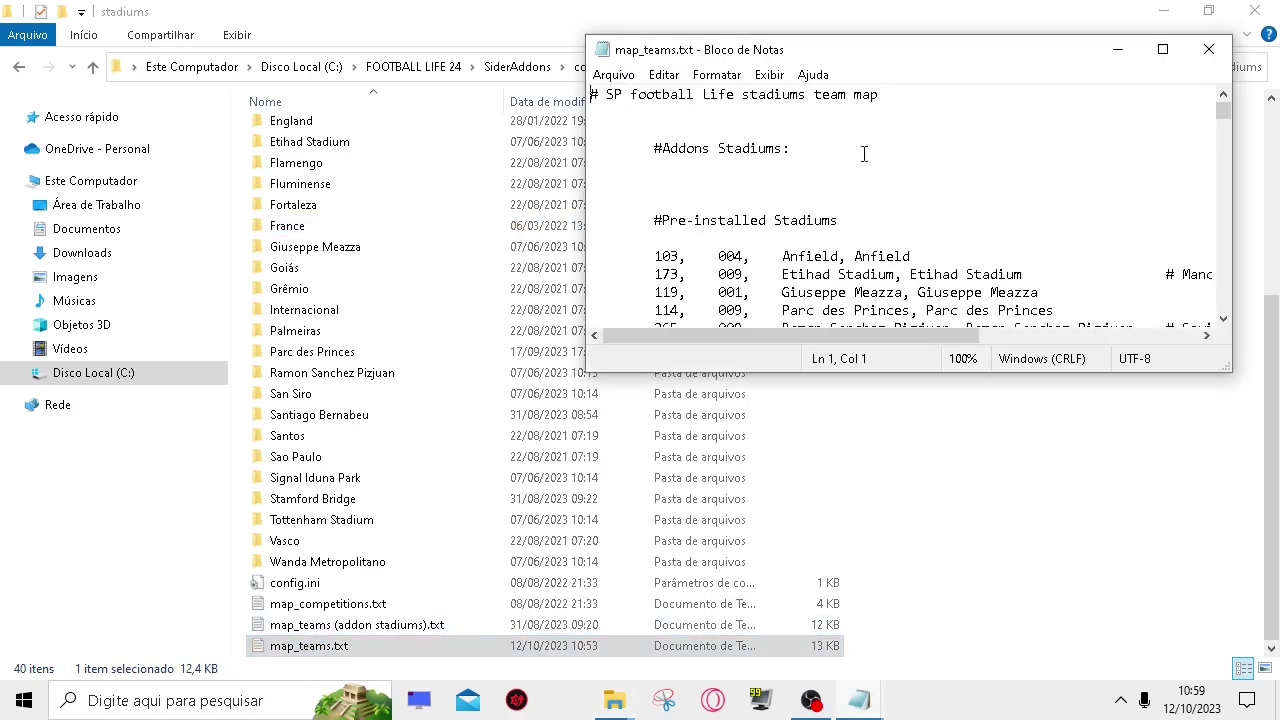
click(1157, 46)
Step: Paste the copied French stadium entries at the end of map_teams.txt, separated by blank lines from the England - League One section
drag(1272, 153, 1272, 627)
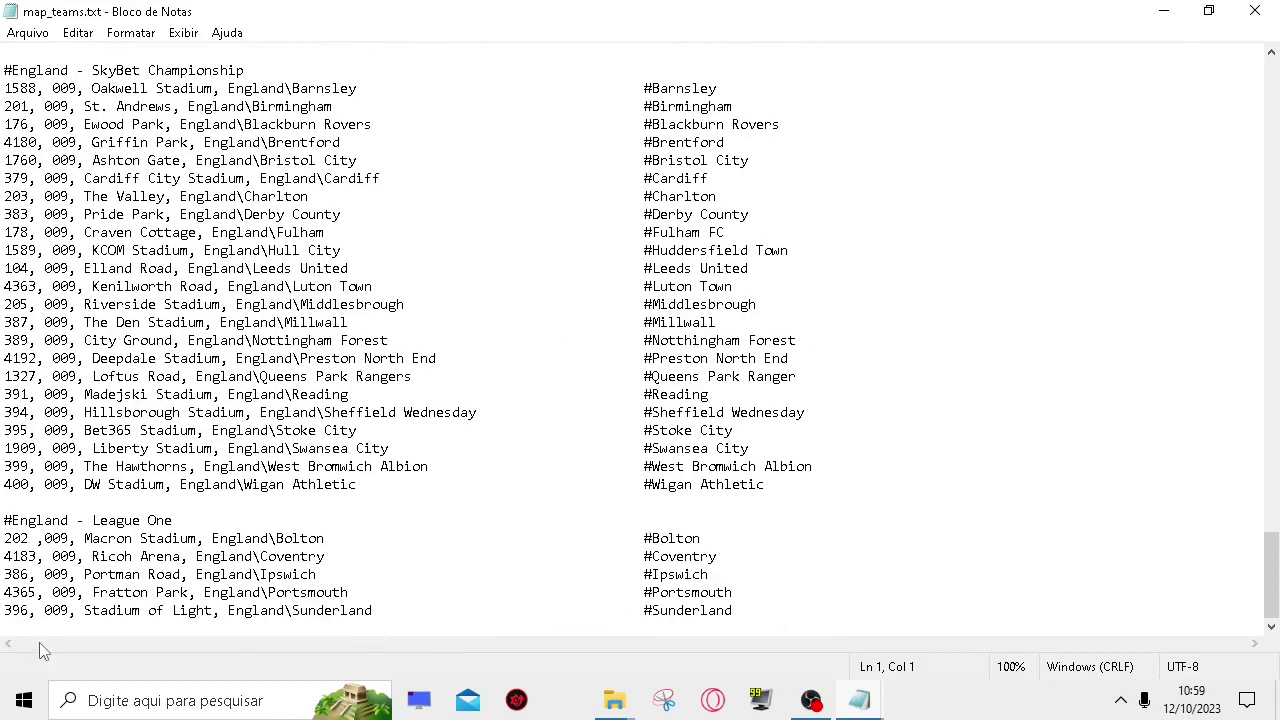
click(754, 612)
key(Return)
key(Return)
key(Return)
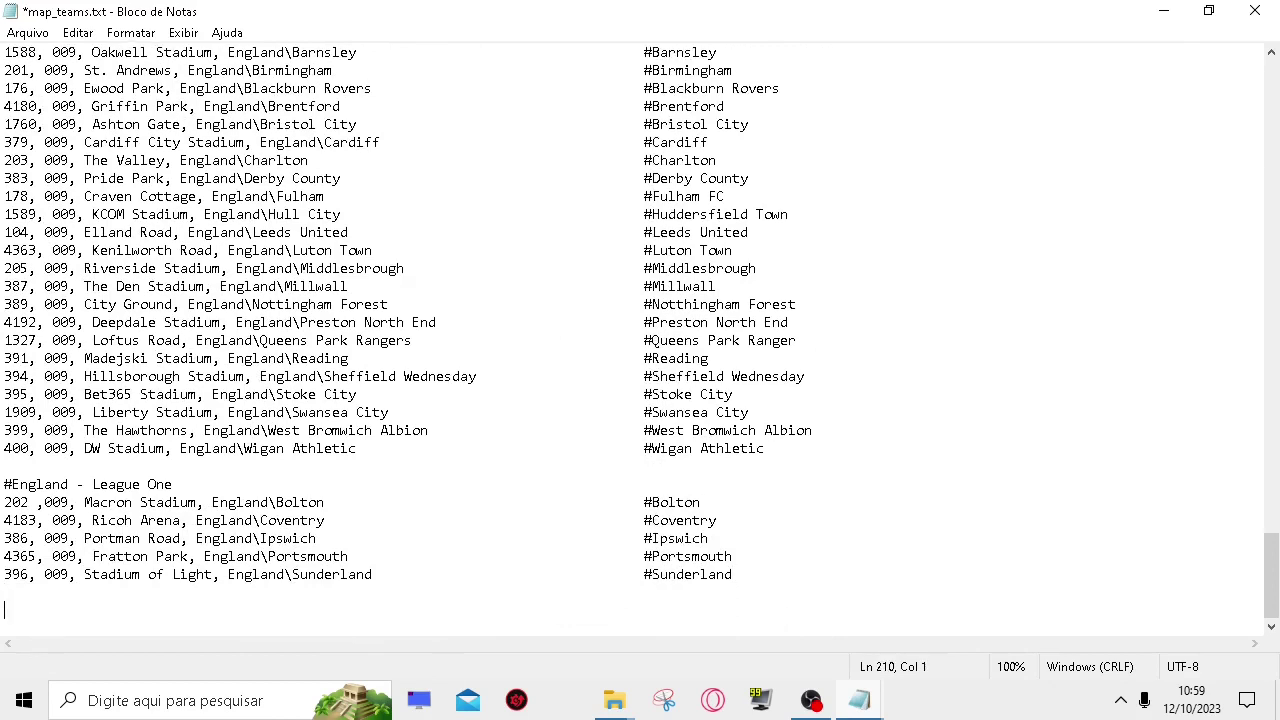
key(ctrl+v)
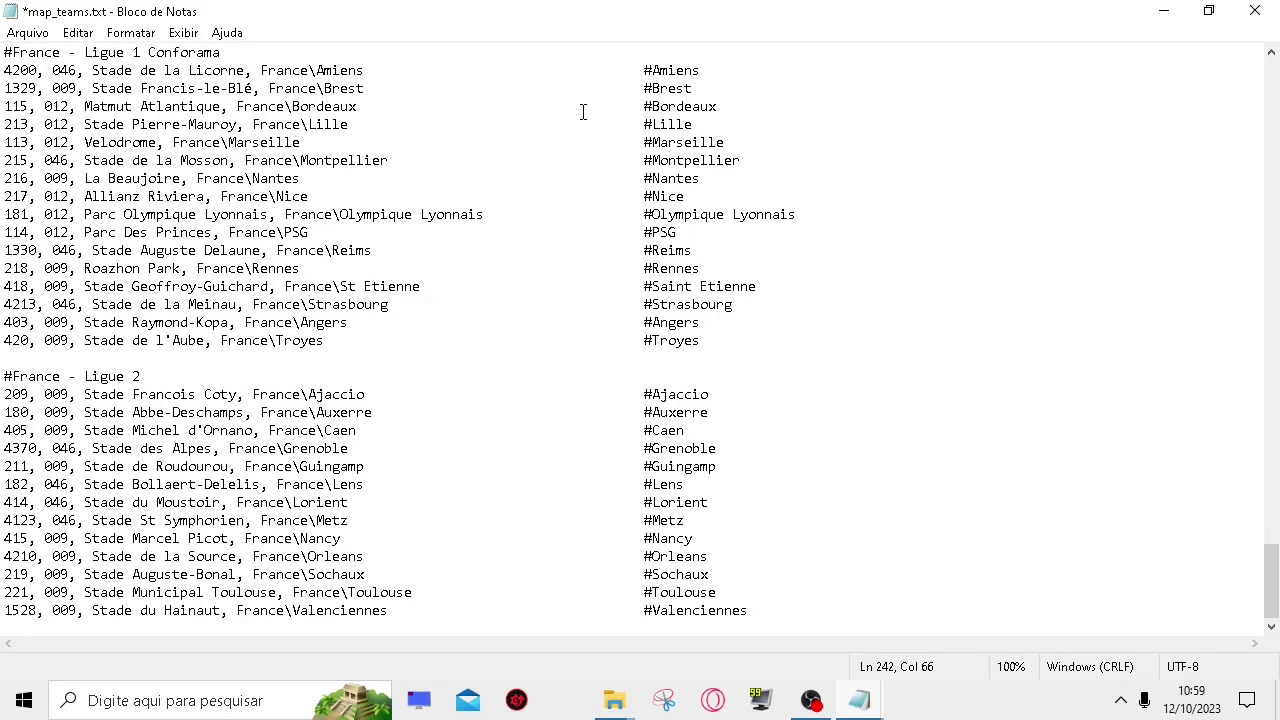
scroll(588, 271, up, 4)
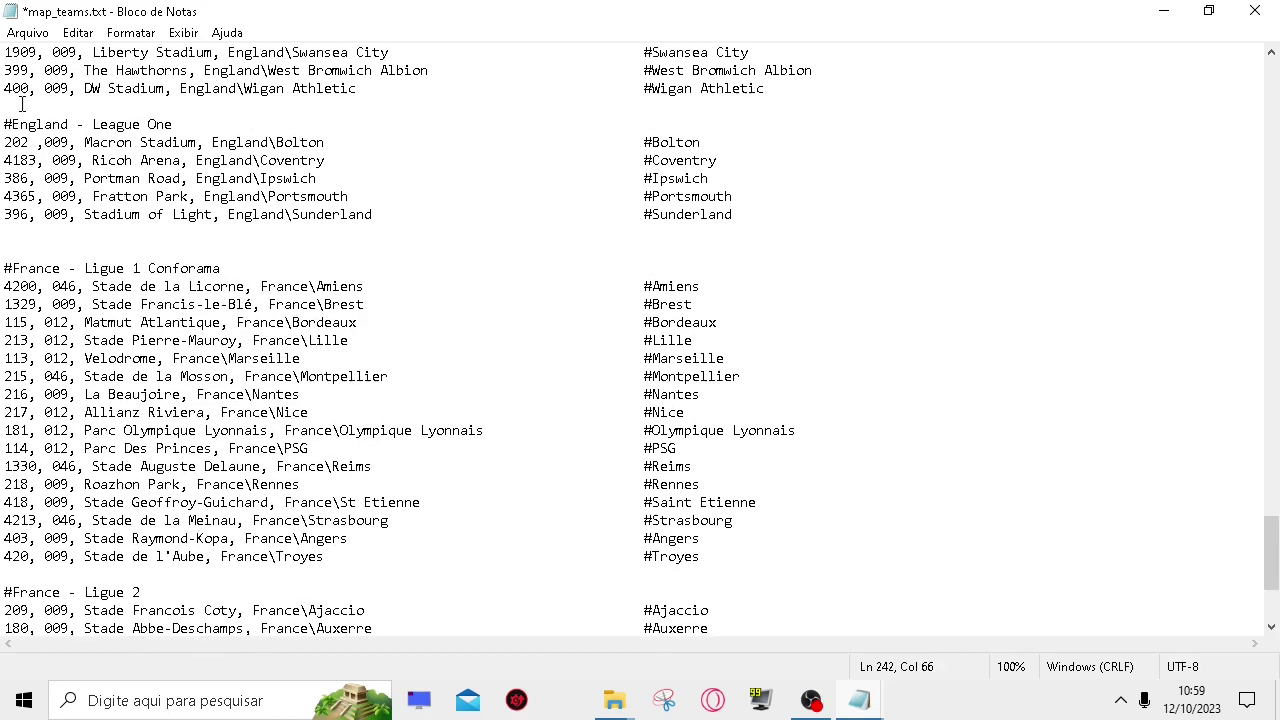
Step: Save the edited map_teams.txt in the stadiums folder and close it
click(28, 33)
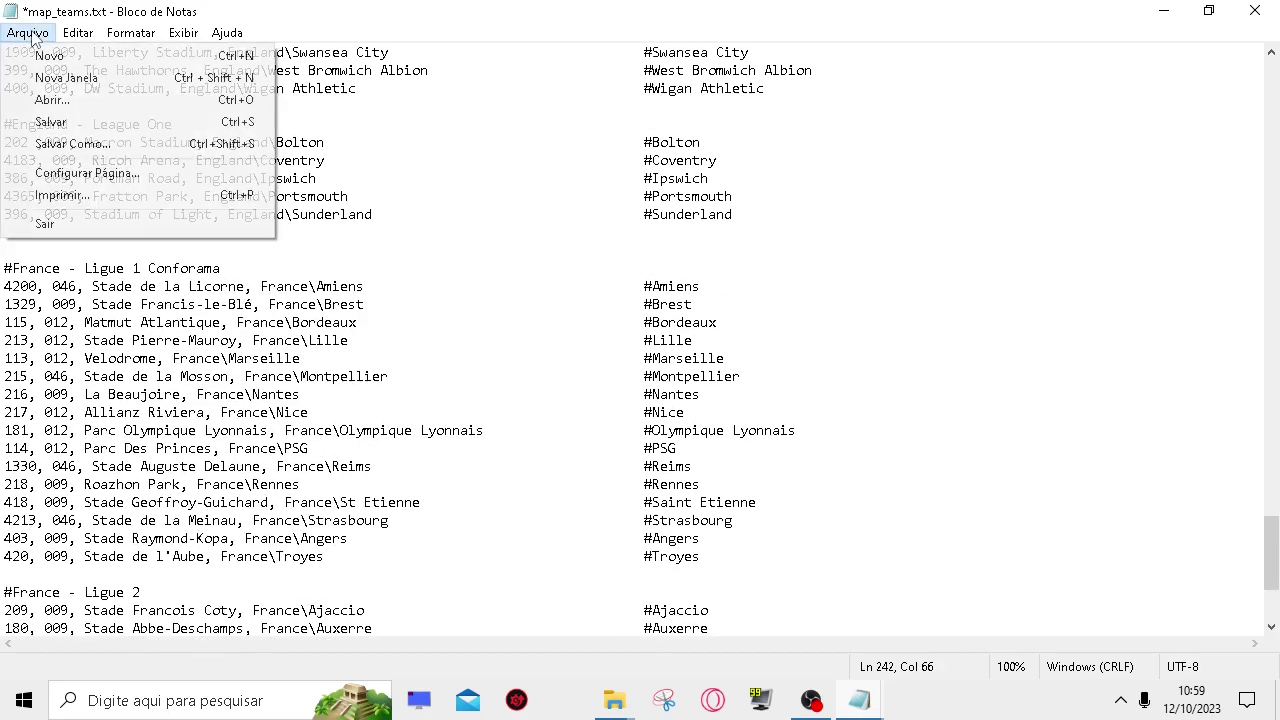
click(52, 122)
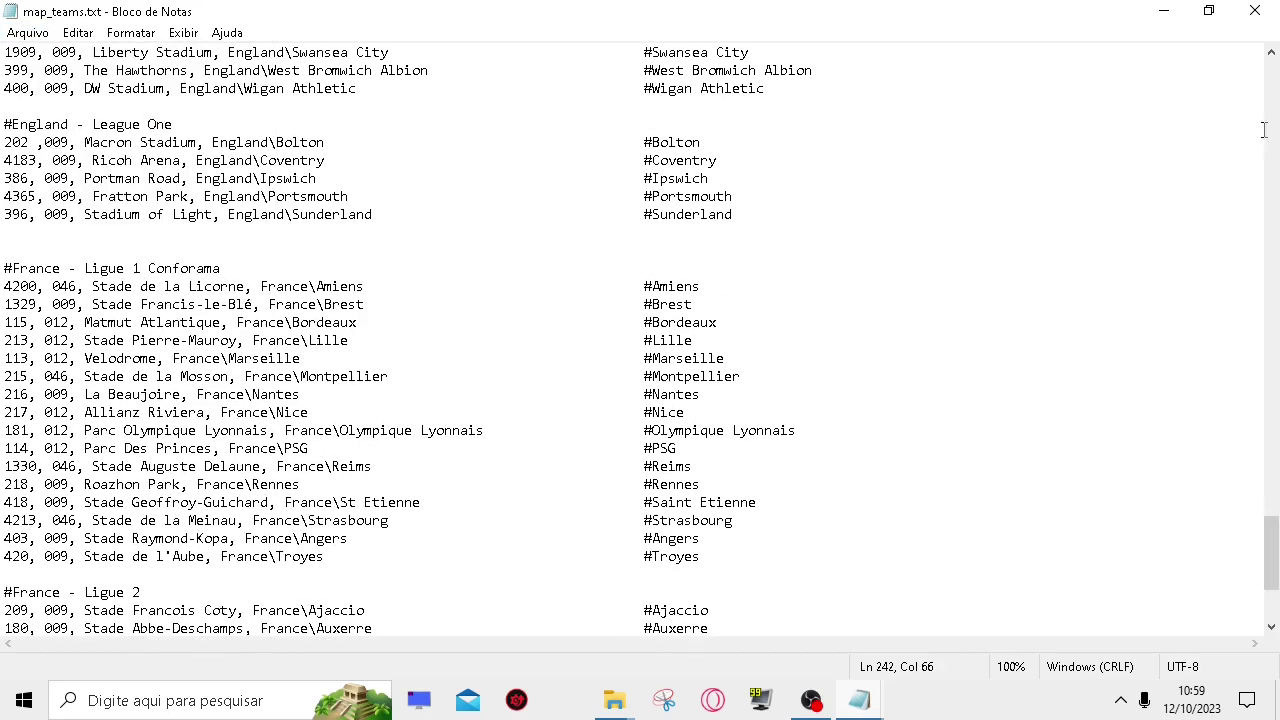
click(1255, 10)
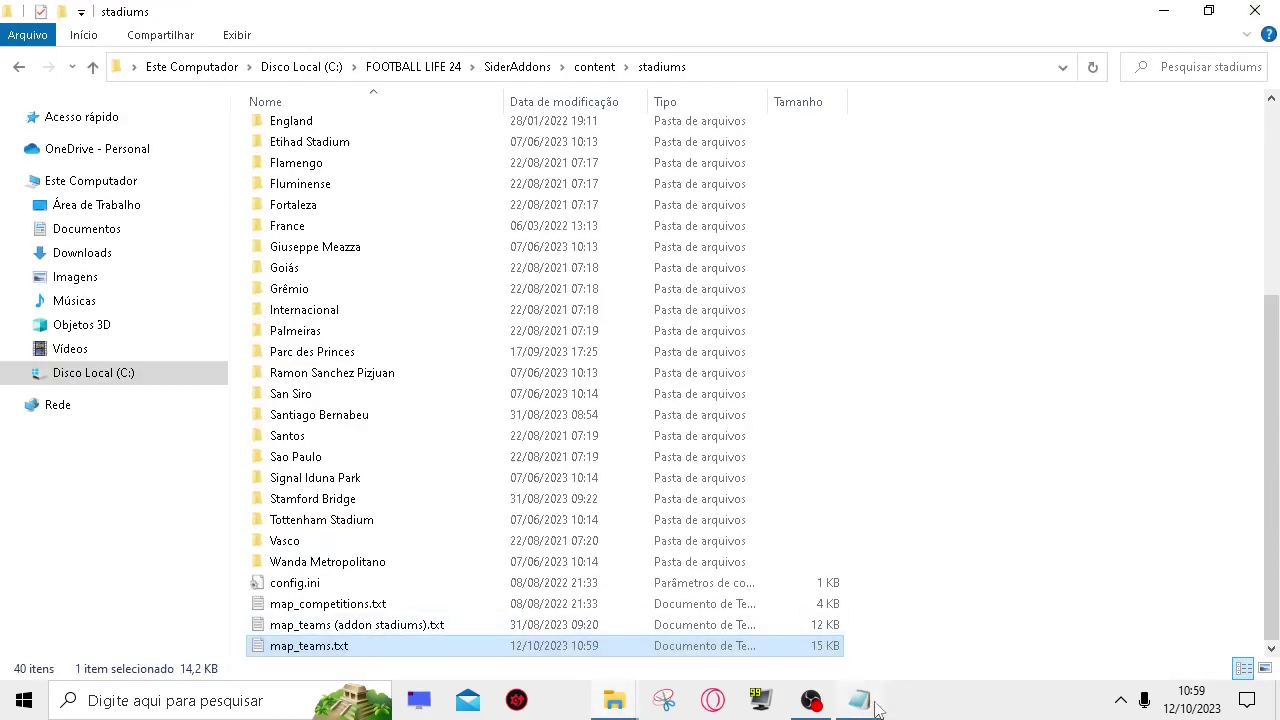
Step: Close the remaining source map_teams.txt and the open folder windows to return to the desktop
mouse_move(878, 708)
click(951, 552)
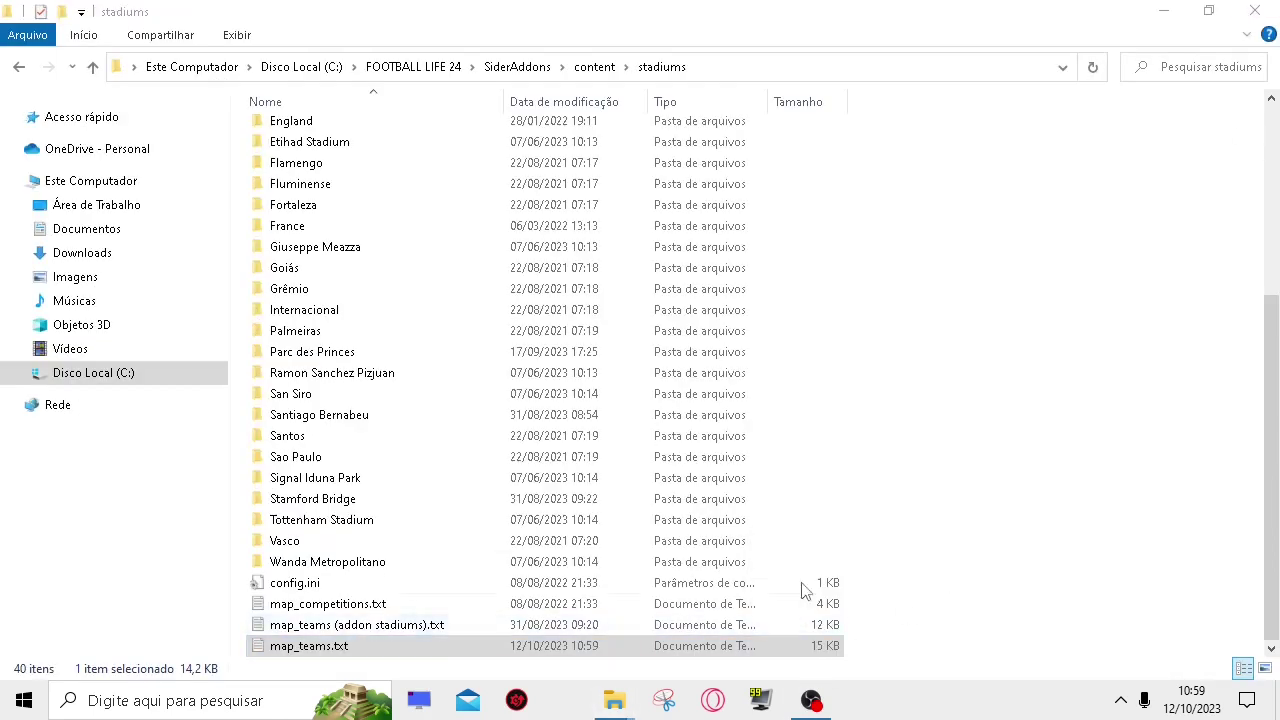
click(1106, 400)
scroll(858, 400, up, 7)
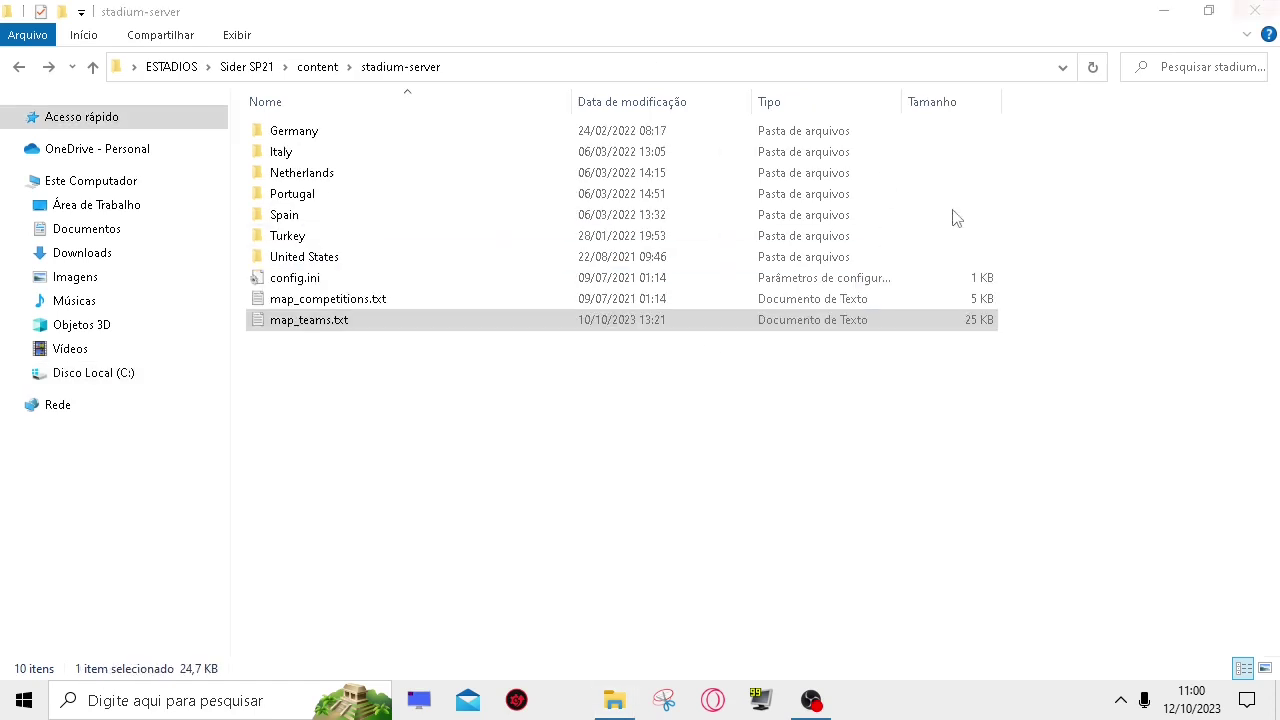
click(1255, 11)
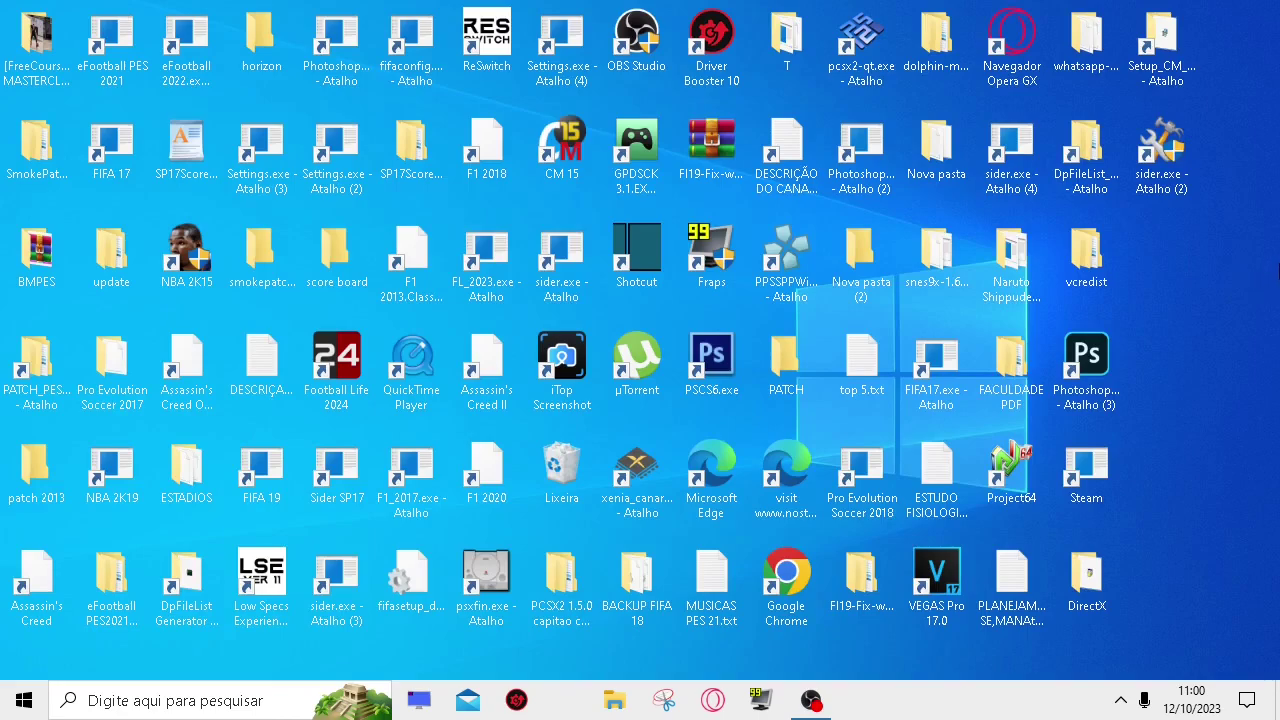
Step: Launch Sider from the sider.exe - Atalho (2) desktop shortcut and minimize its window
double_click(1175, 163)
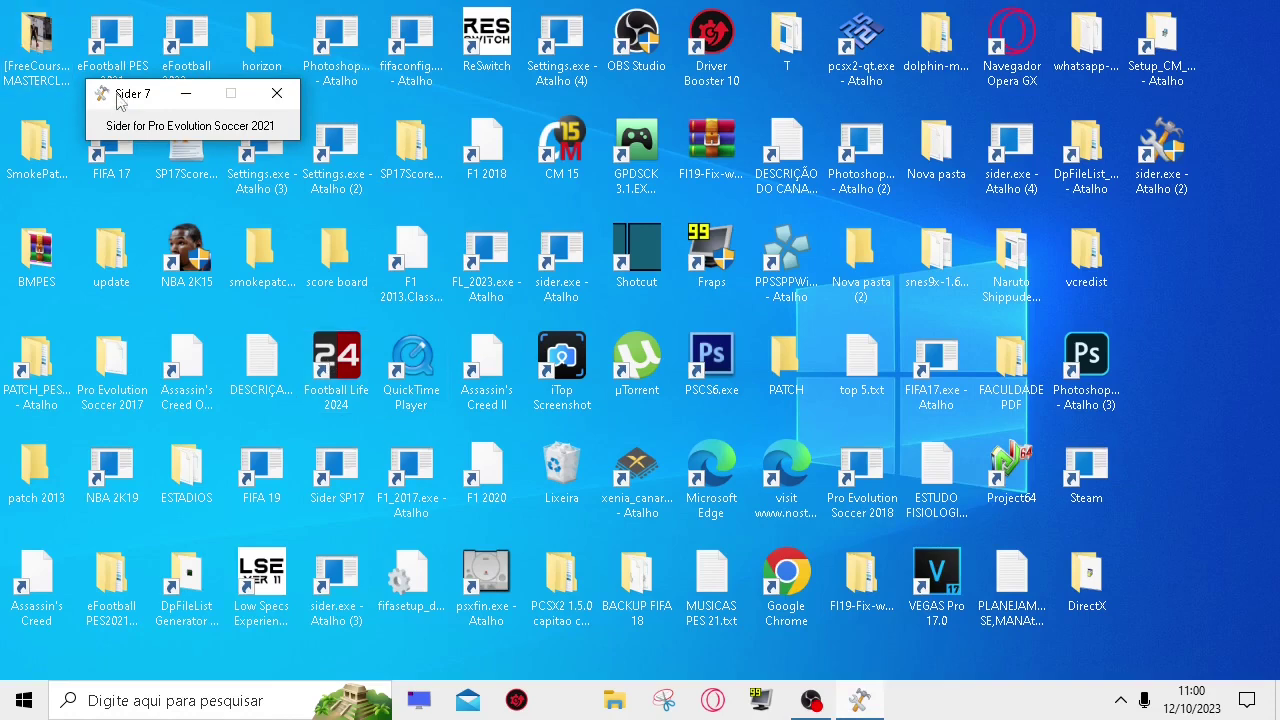
drag(118, 101, 173, 101)
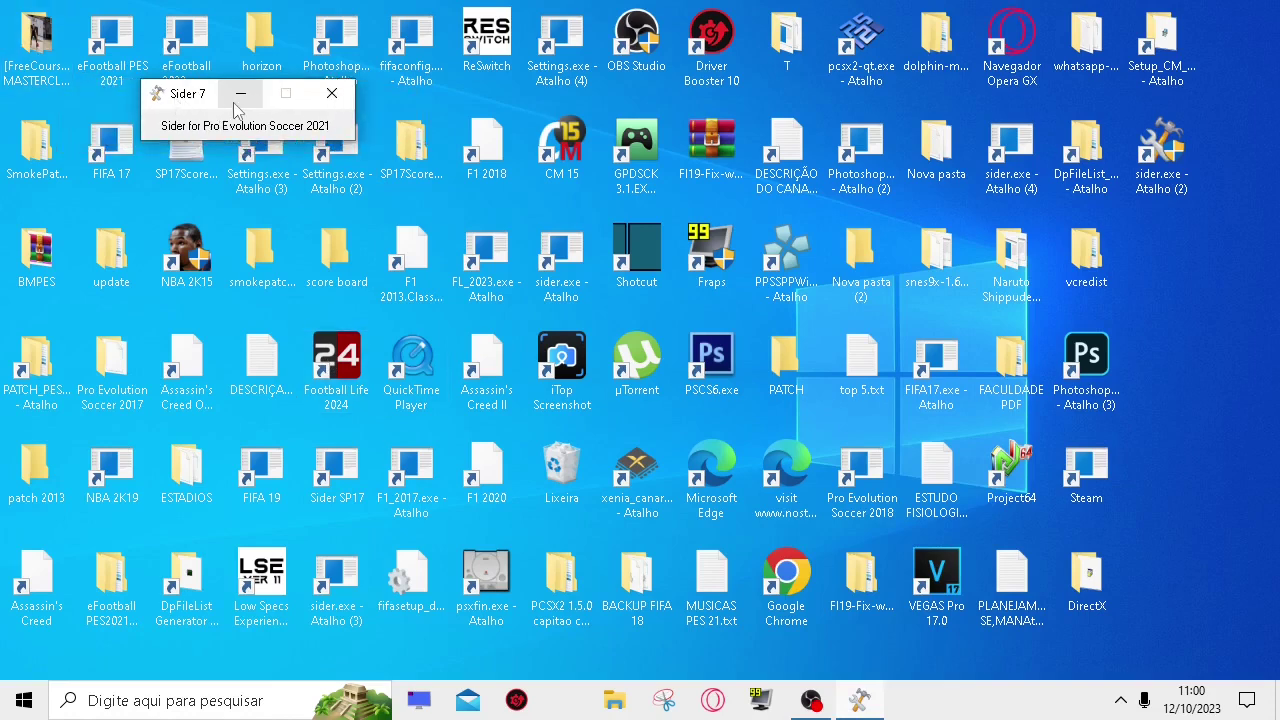
click(238, 99)
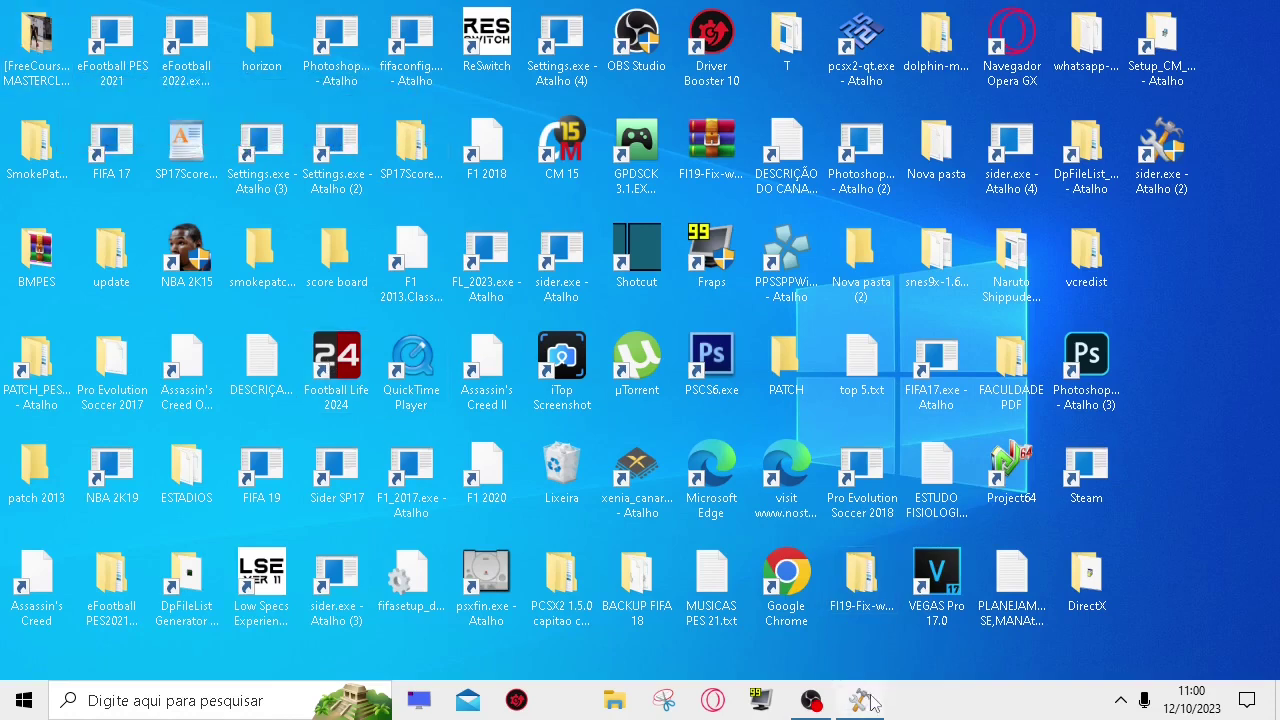